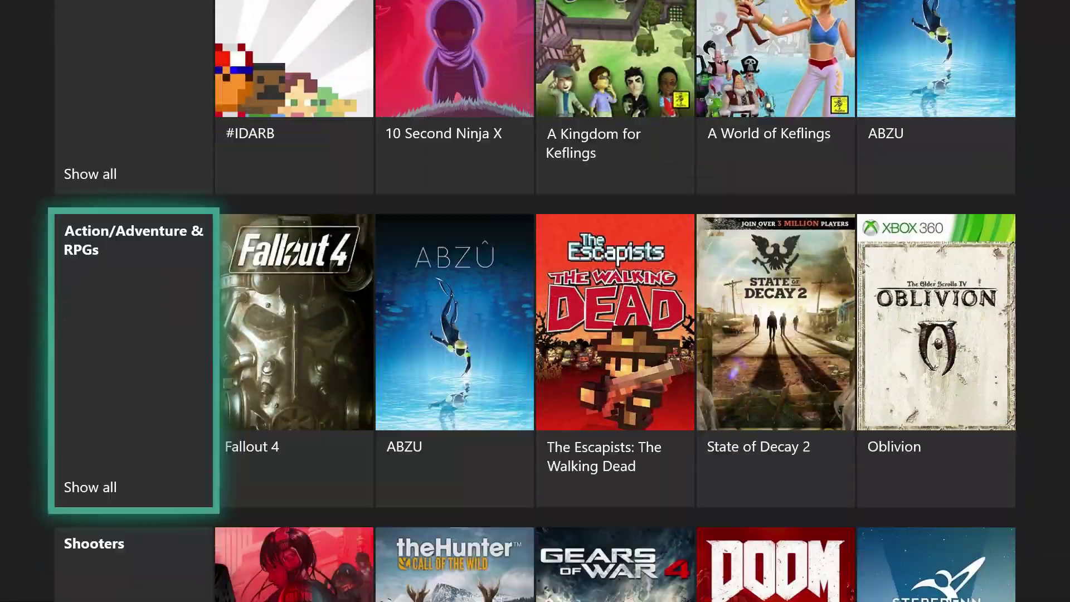
# - Highlight the Search option above the Featured row on the Game Pass screen
pyautogui.press('Up')
pyautogui.press('Up')
pyautogui.press('Up')
pyautogui.press('Up')
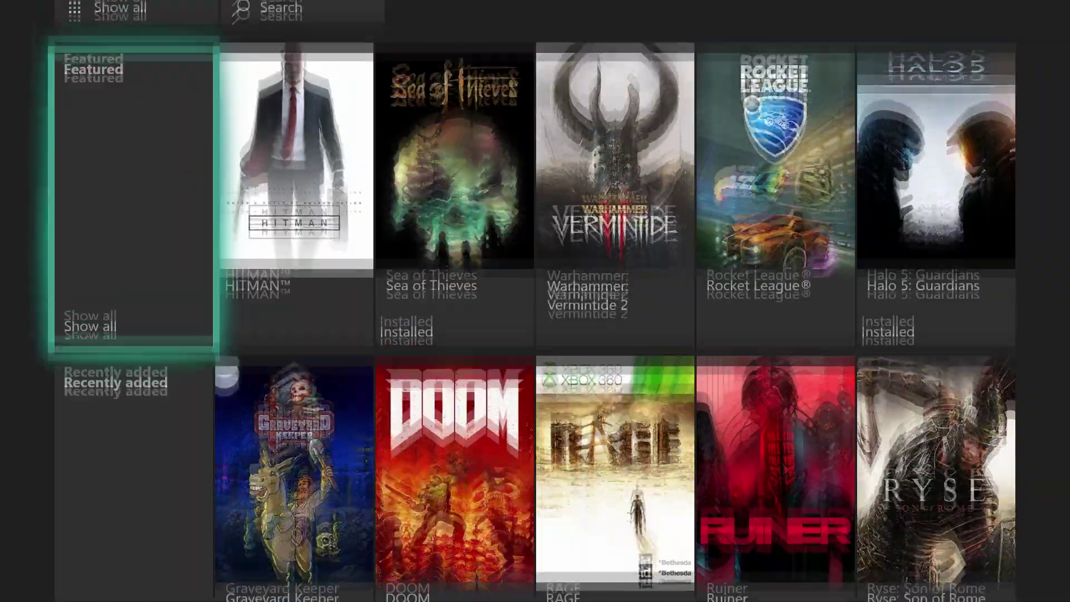
pyautogui.press('Up')
pyautogui.press('Right')
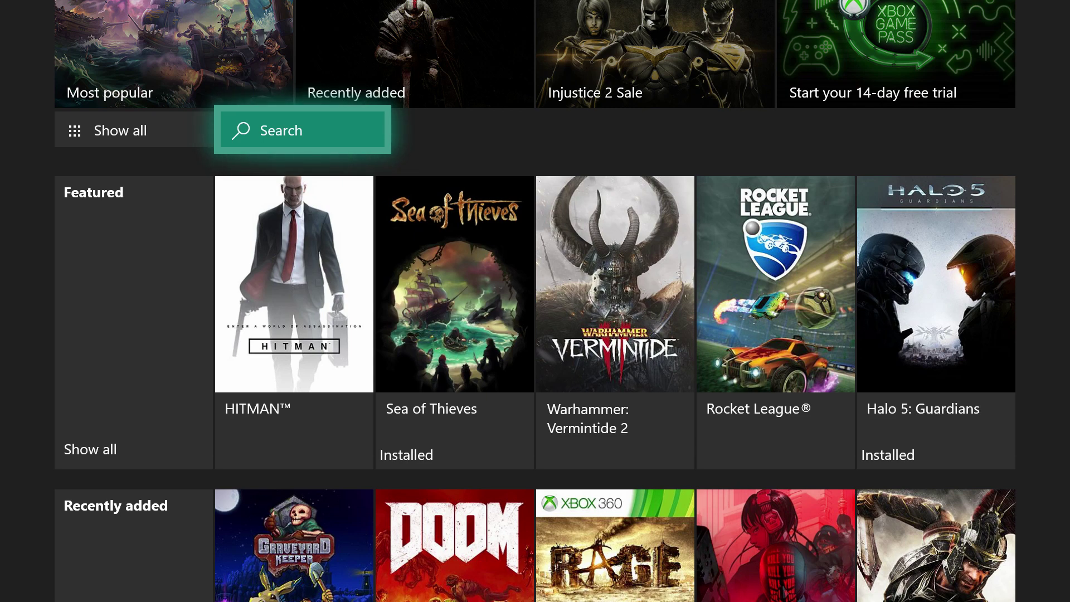
# - Start reporting a problem from the console and choose to add a new problem
pyautogui.press('super')
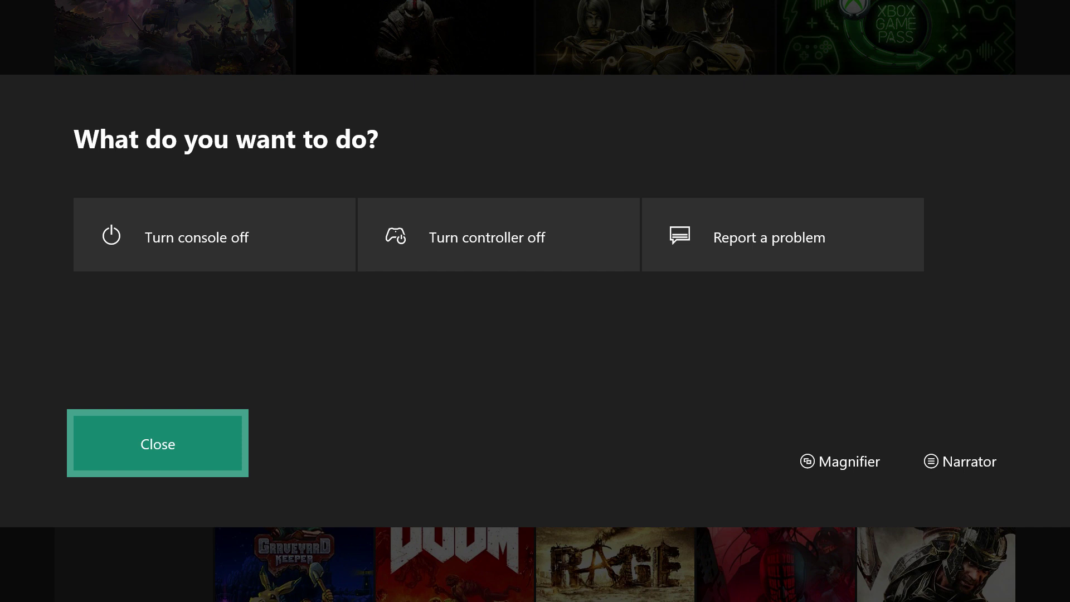
pyautogui.press('Up')
pyautogui.press('Right')
pyautogui.press('Right')
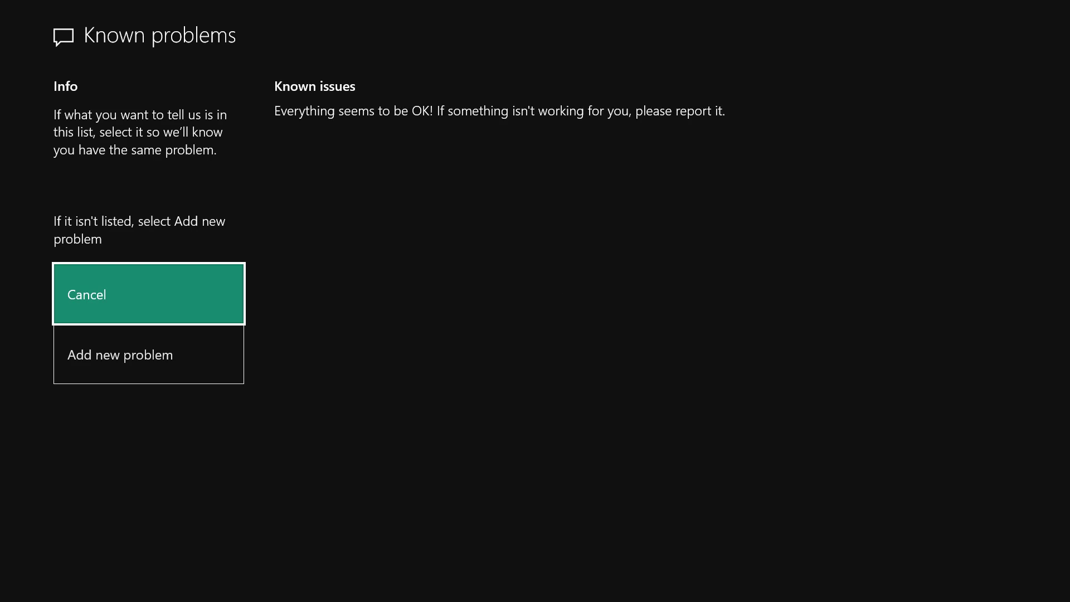
pyautogui.press('Down')
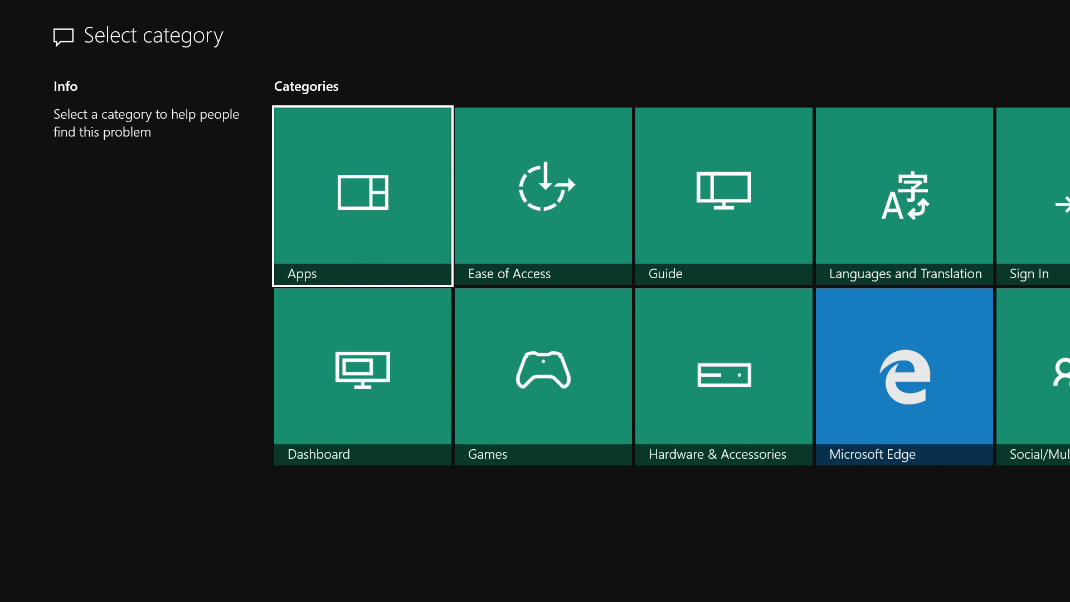
# - File the problem under the Apps category with the Language and Translation sub-category
pyautogui.press('Return')
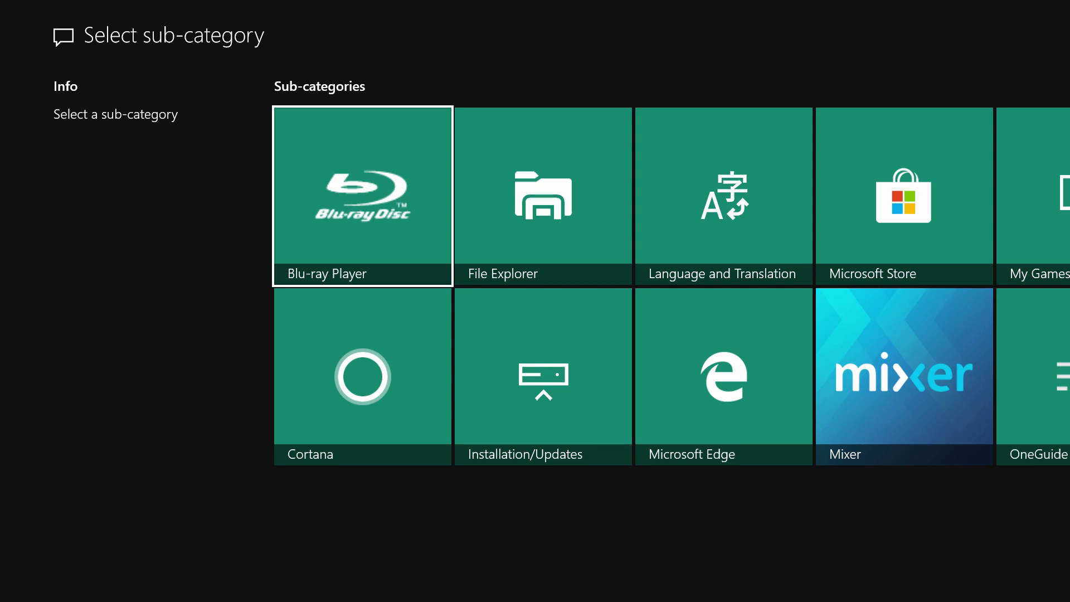
pyautogui.press('Right')
pyautogui.press('Right')
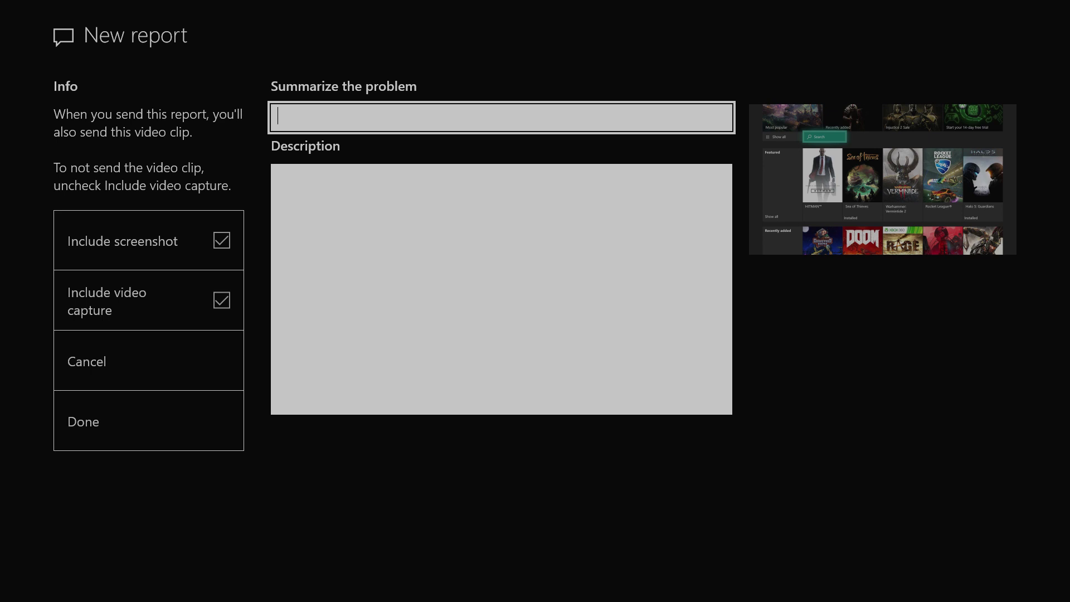
# - Enter the problem summary "Search is mistranslated in French on the Game Pass screen"
pyautogui.write('Search is mistranslat')
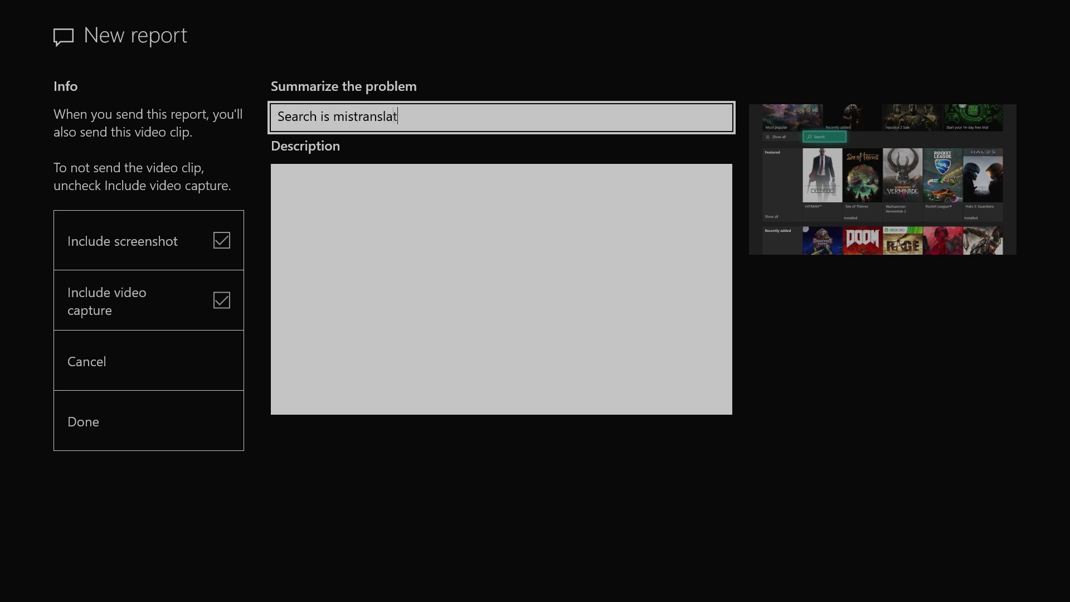
pyautogui.write('ed in French on the Ga')
pyautogui.write('me Pass scree')
pyautogui.press('BackSpace')
pyautogui.press('BackSpace')
pyautogui.press('BackSpace')
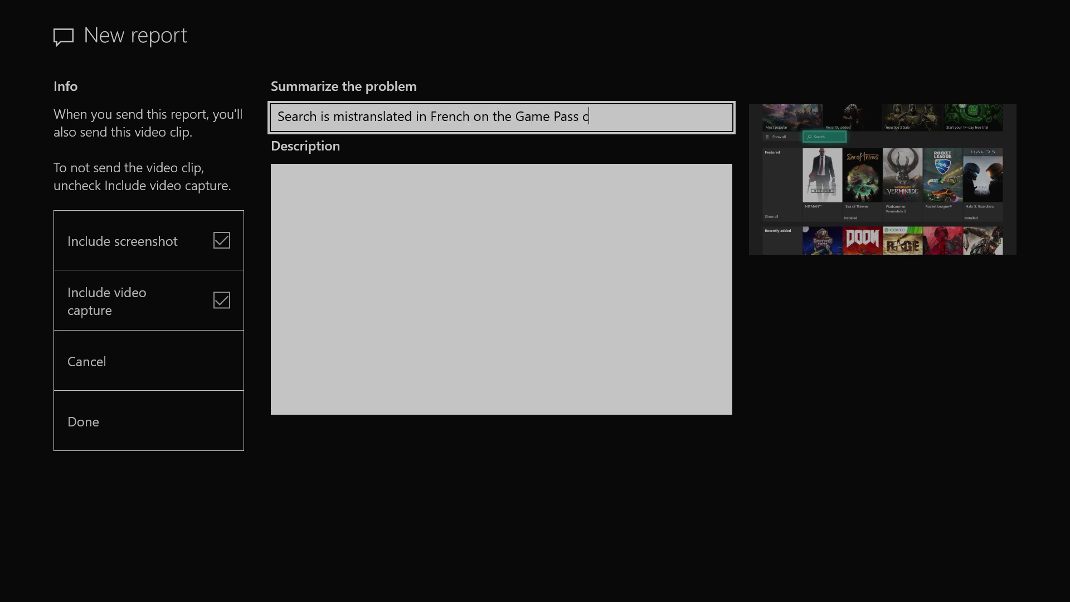
pyautogui.press('BackSpace')
pyautogui.write('screen')
# - Begin the description with "The word "Search" is mistranlated in French on the Game Pass screen." followed by a blank line
pyautogui.press('Tab')
pyautogui.write('The w')
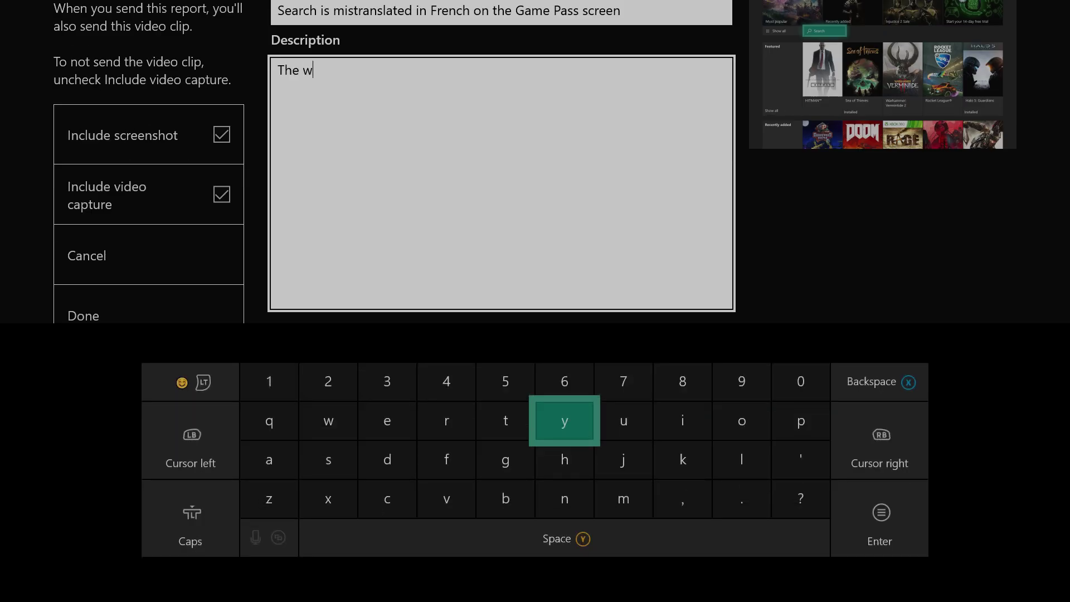
pyautogui.write('ord "Search" is mistranlated in F')
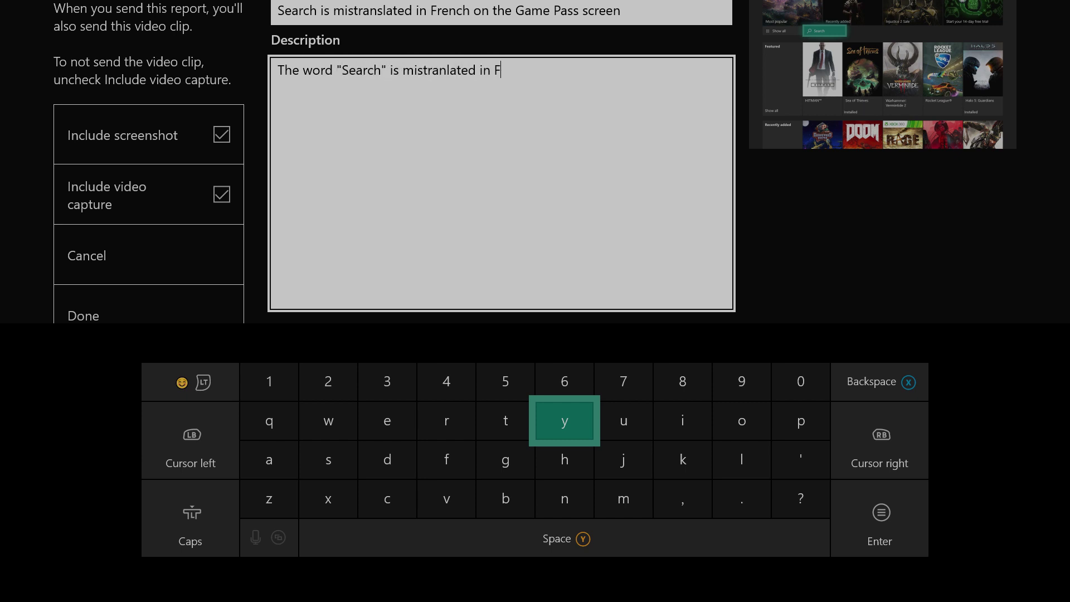
pyautogui.write('rench on the Gam')
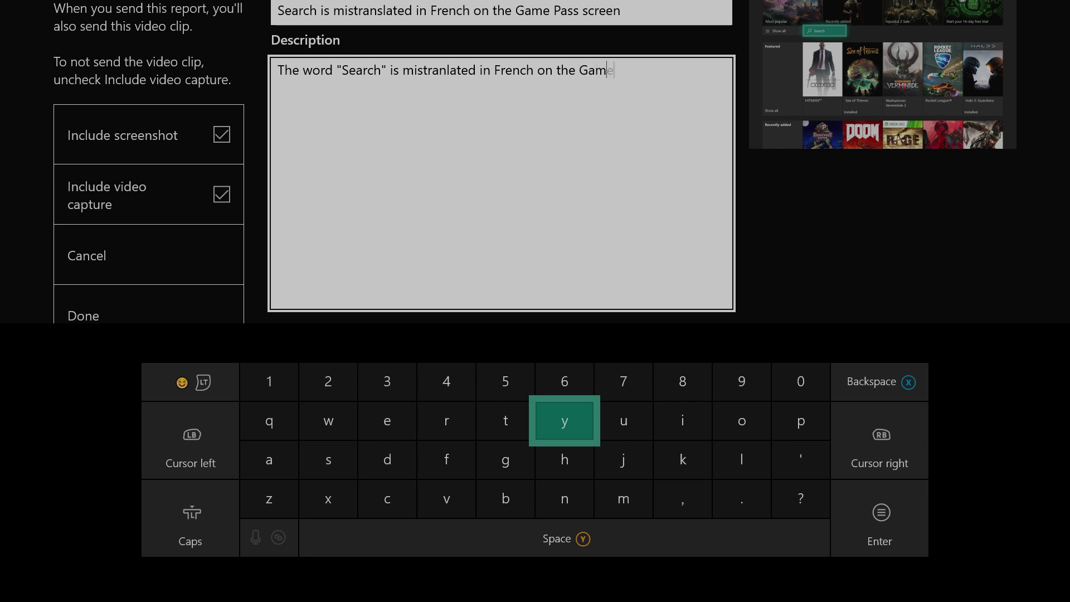
pyautogui.write('e Pass screen.')
pyautogui.press('Return')
pyautogui.press('Return')
# - Add a "Repro Steps:" heading to the description with the line "1. On the home dash screen, select Game Pass"
pyautogui.write('Repro STep')
pyautogui.press('BackSpace')
pyautogui.press('BackSpace')
pyautogui.press('BackSpace')
pyautogui.write('teps:')
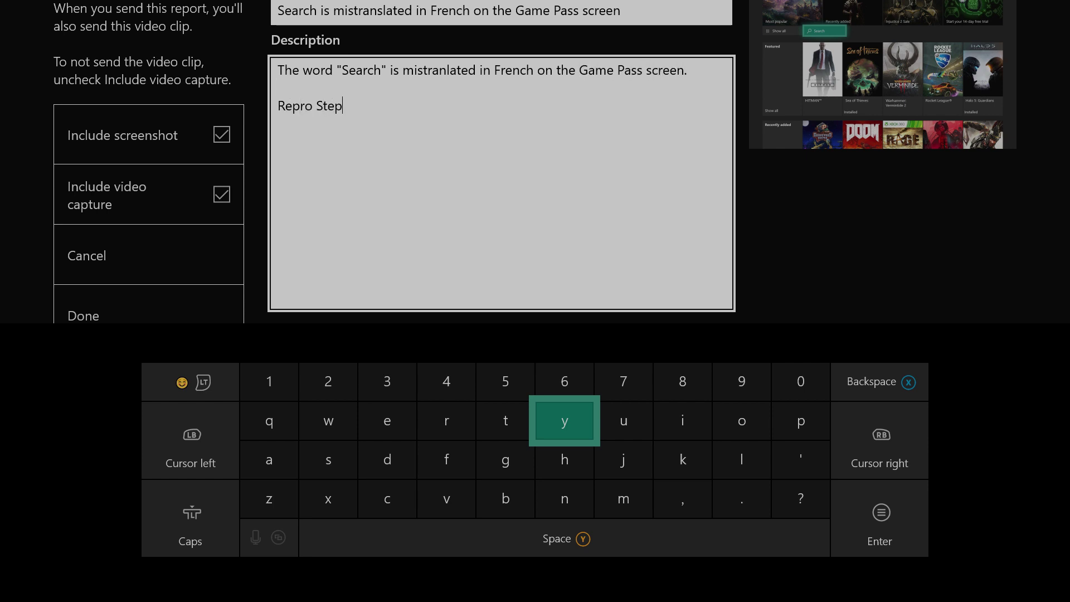
pyautogui.press('Return')
pyautogui.write('1. On the home dash')
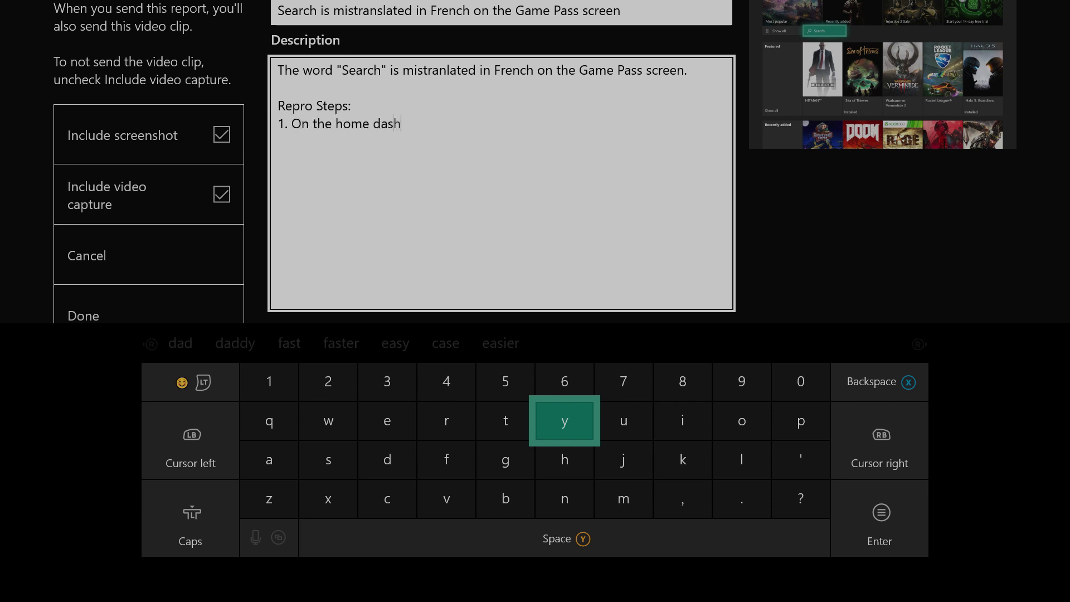
pyautogui.write(' screen, select Game')
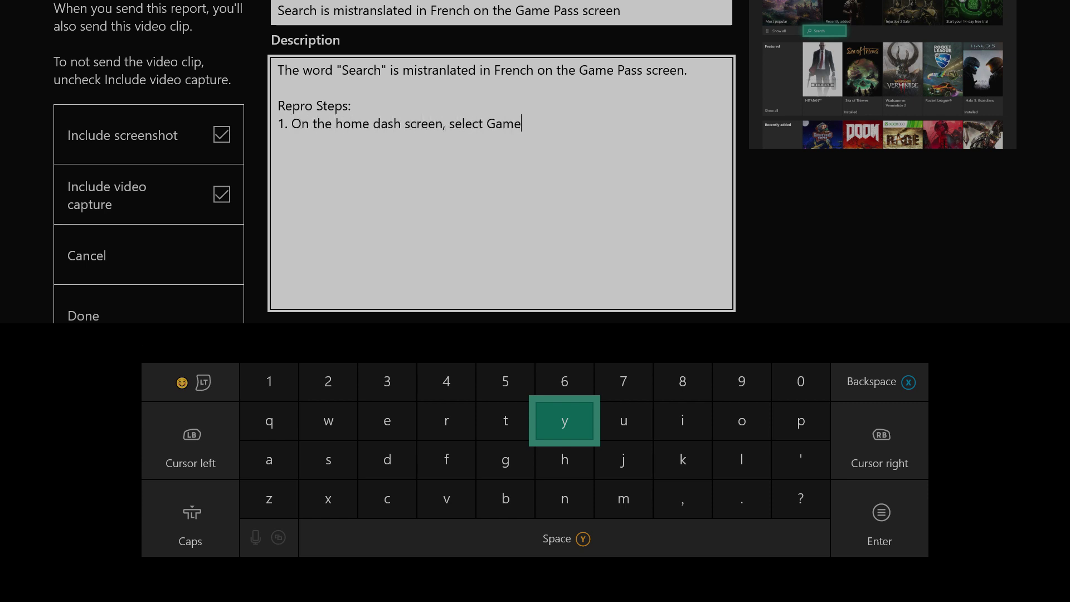
pyautogui.write(' Pass')
# - Add the second repro line "2. Observe the search button on the Game Pass screen" and a blank line after it
pyautogui.press('Return')
pyautogui.write('2. Observe the search butto')
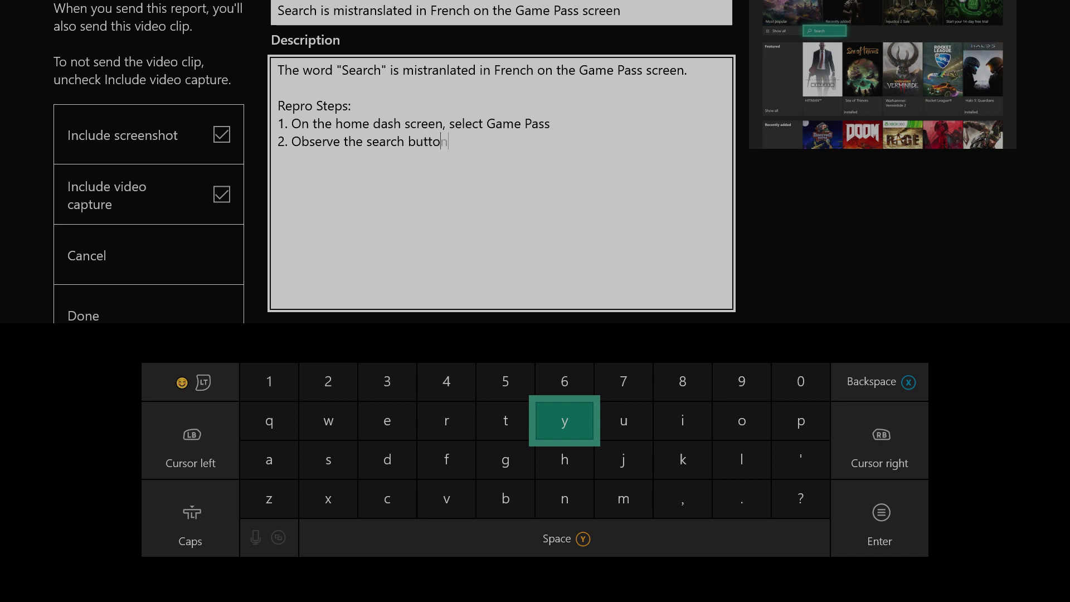
pyautogui.write('n on the Game Pass screen')
pyautogui.press('Return')
pyautogui.press('Return')
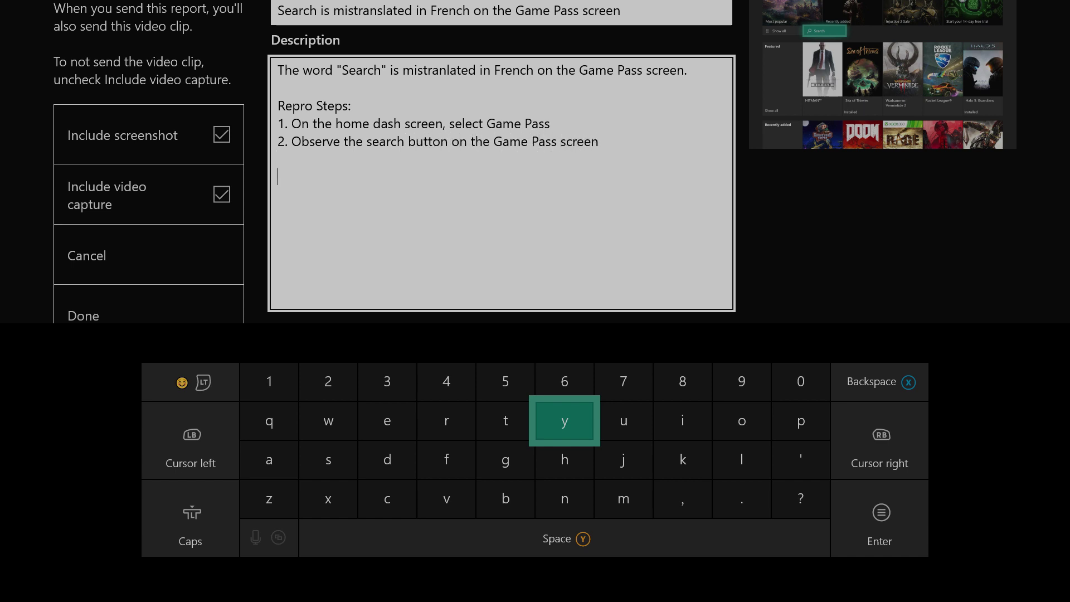
# - Add a "Results:" section to the description reading "Search is mistranslated as Fouiller", followed by a blank line
pyautogui.write('Results:')
pyautogui.press('Return')
pyautogui.write('Sea')
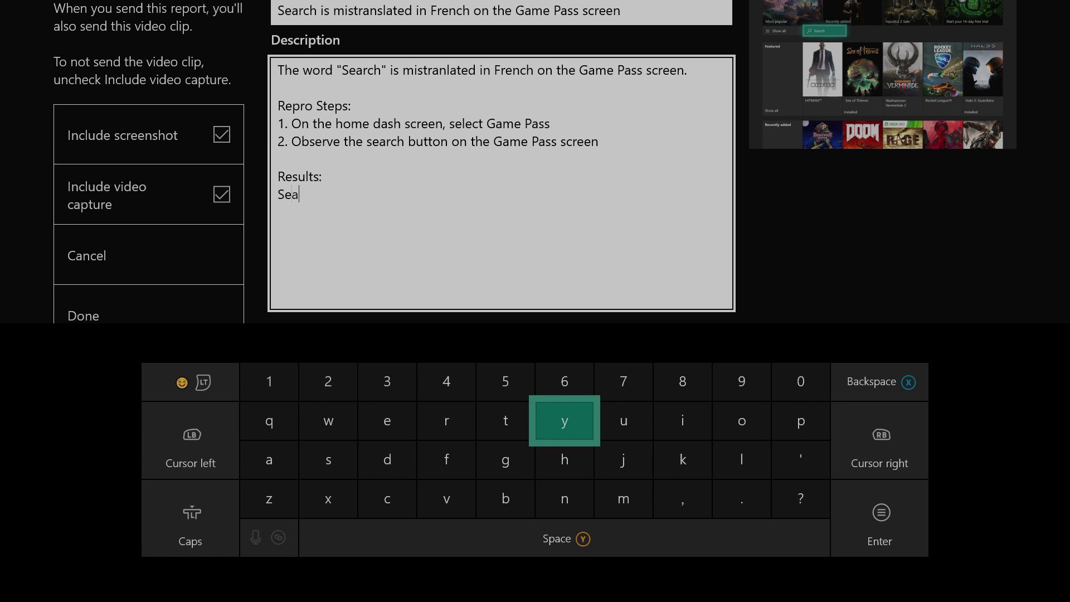
pyautogui.write('rch is mistranslated as Fou')
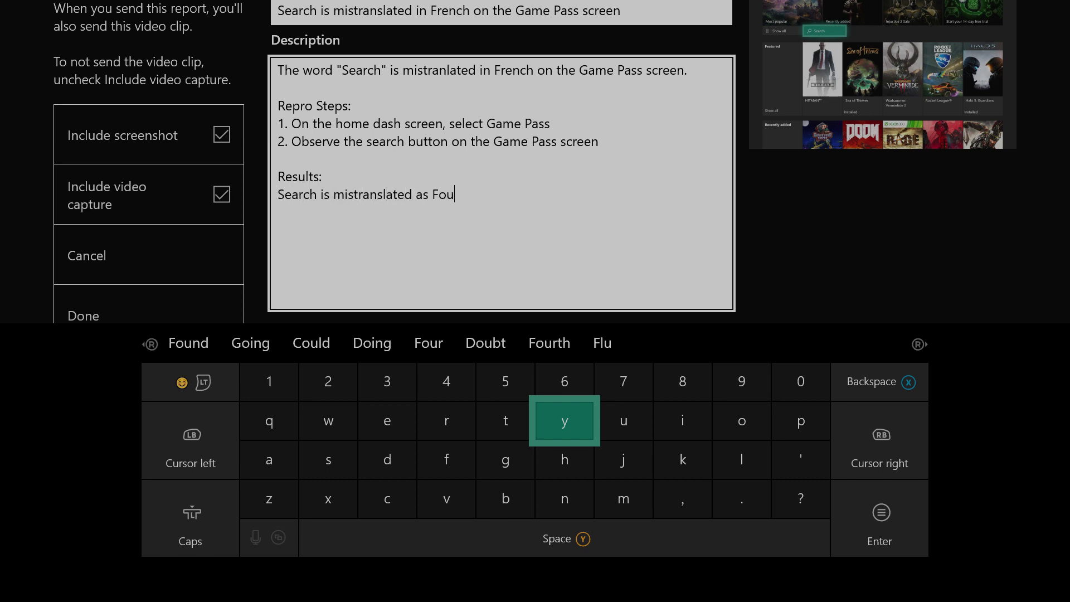
pyautogui.write('iller')
pyautogui.press('Return')
pyautogui.press('Return')
# - Add an "Expected:" section reading "Search is correctly translated as Rechercher" and close the on-screen keyboard
pyautogui.write('Ex')
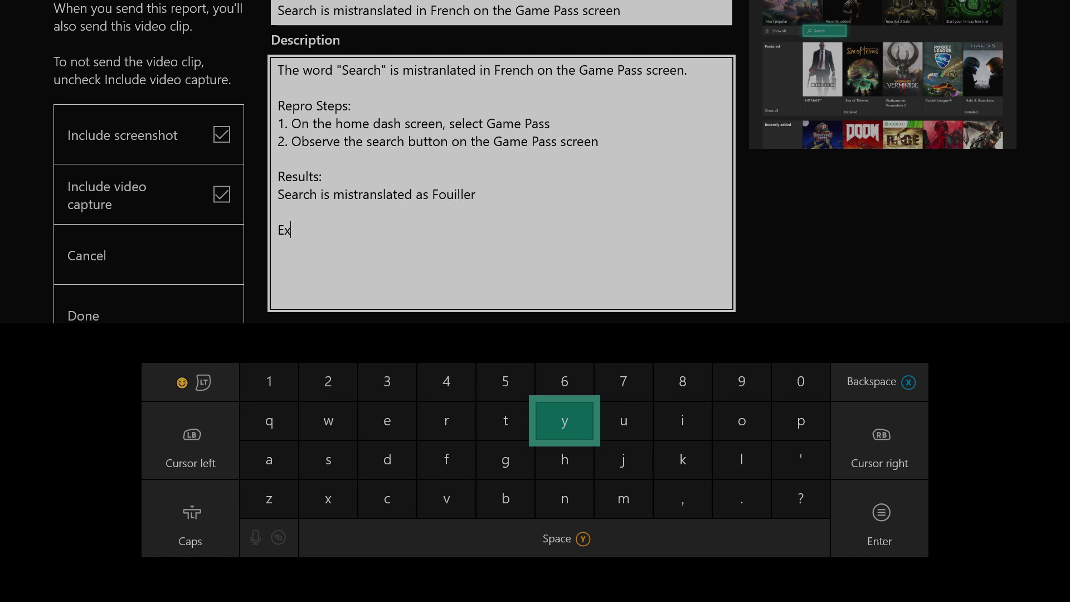
pyautogui.write('pected: ')
pyautogui.write('Search is correctly')
pyautogui.write(' tr')
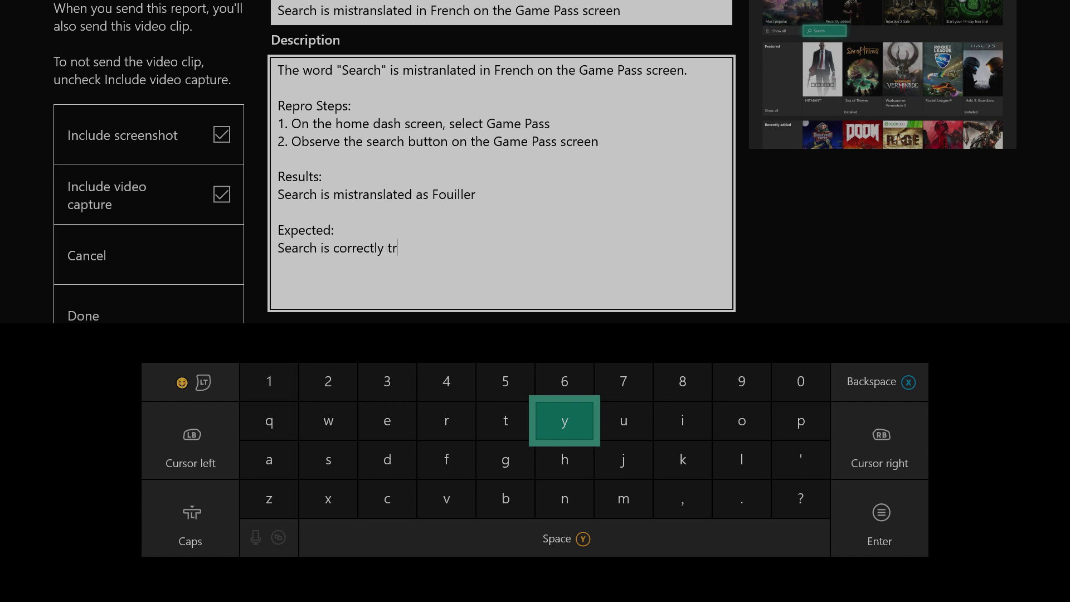
pyautogui.write('anslated as Rechercher')
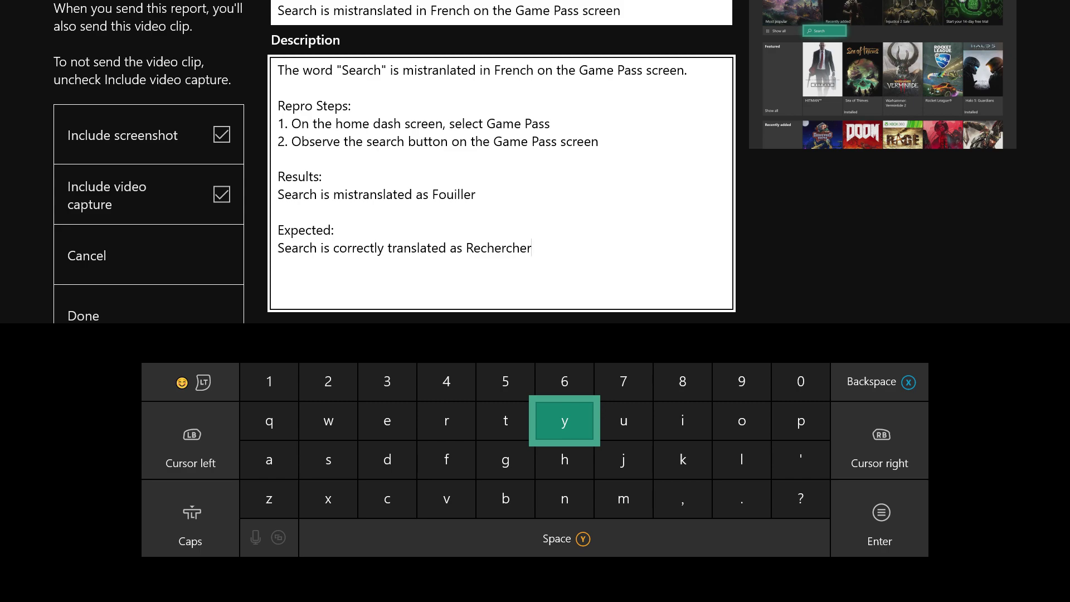
pyautogui.press('Escape')
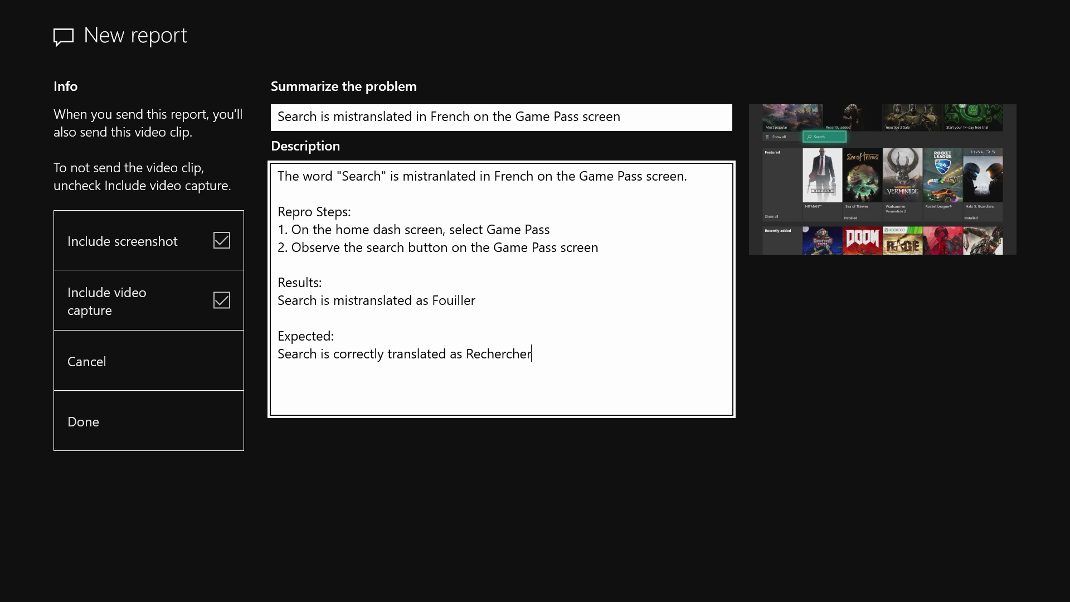
# - Exclude the video capture from the report while leaving the screenshot included
pyautogui.click(148, 240)
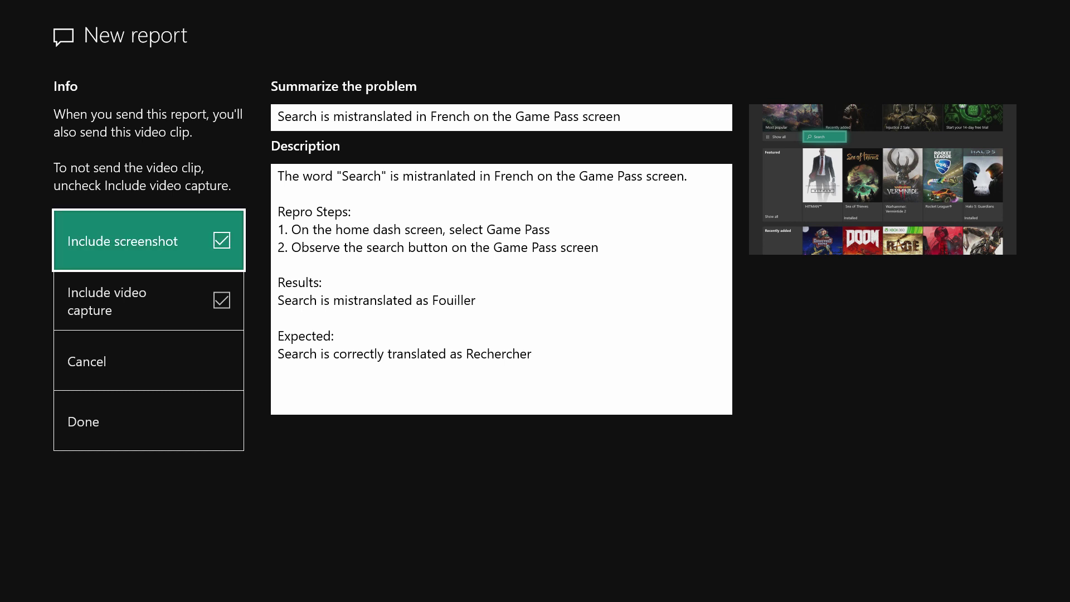
pyautogui.press('Down')
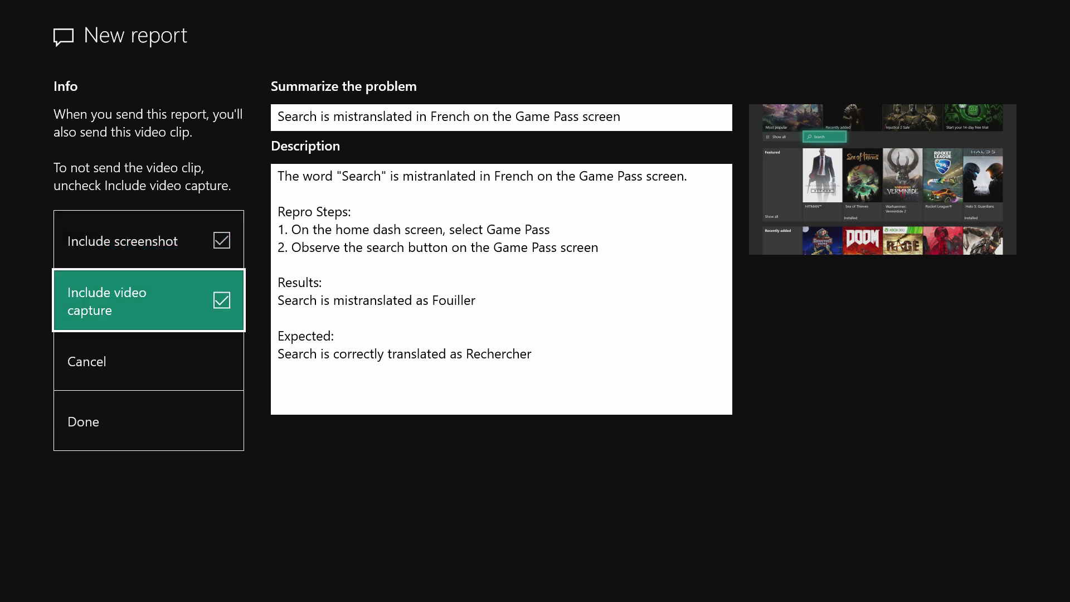
pyautogui.press('Return')
pyautogui.press('Down')
pyautogui.press('Down')
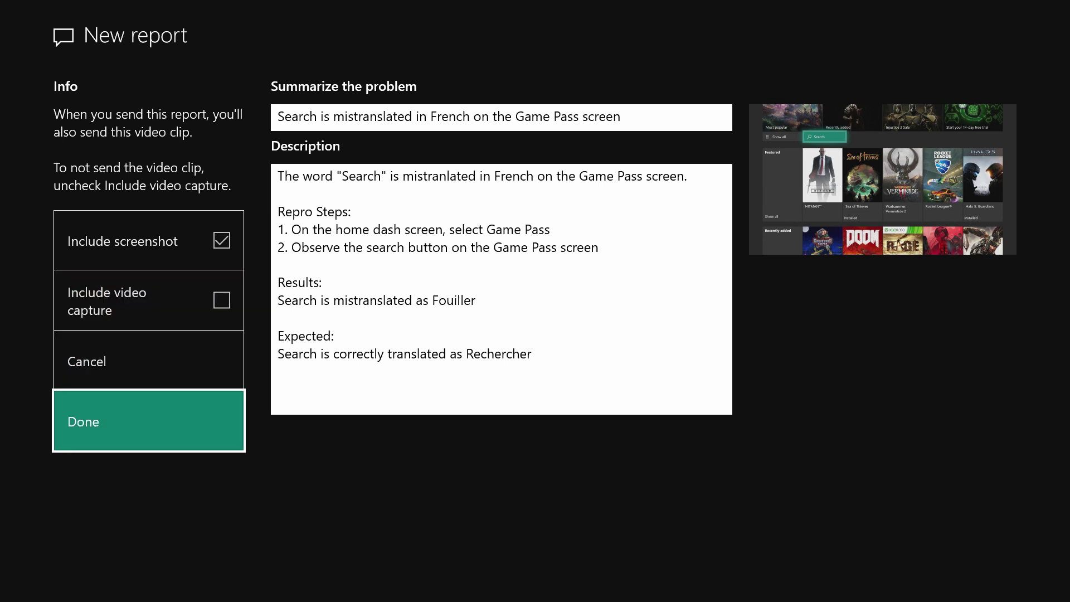